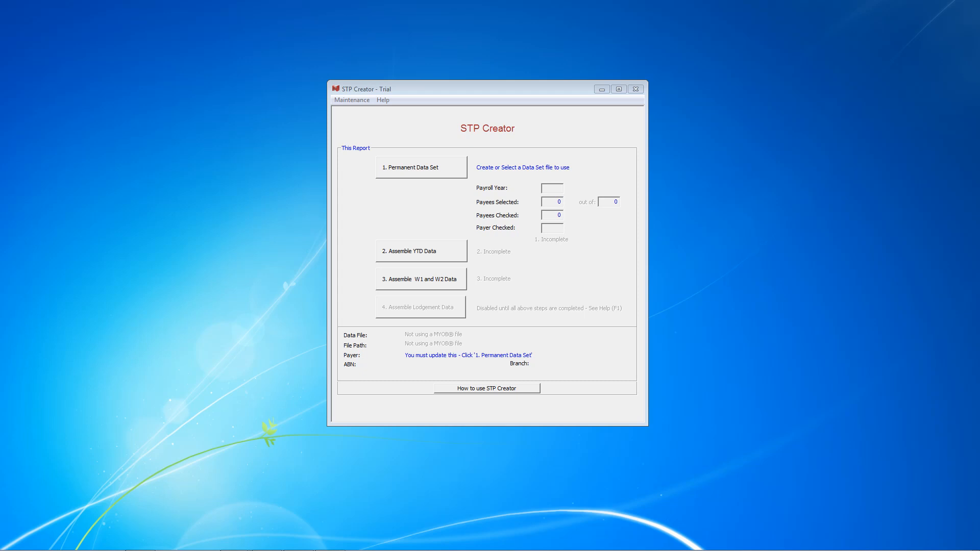
Step: Select Other DataSetFile.dsf from the STP Data folder as the permanent data set to load
click(437, 172)
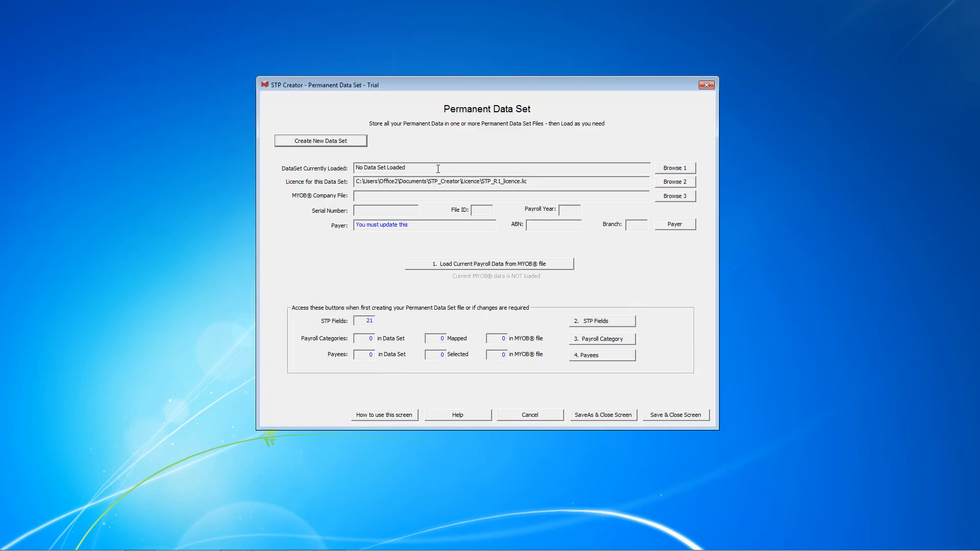
click(667, 170)
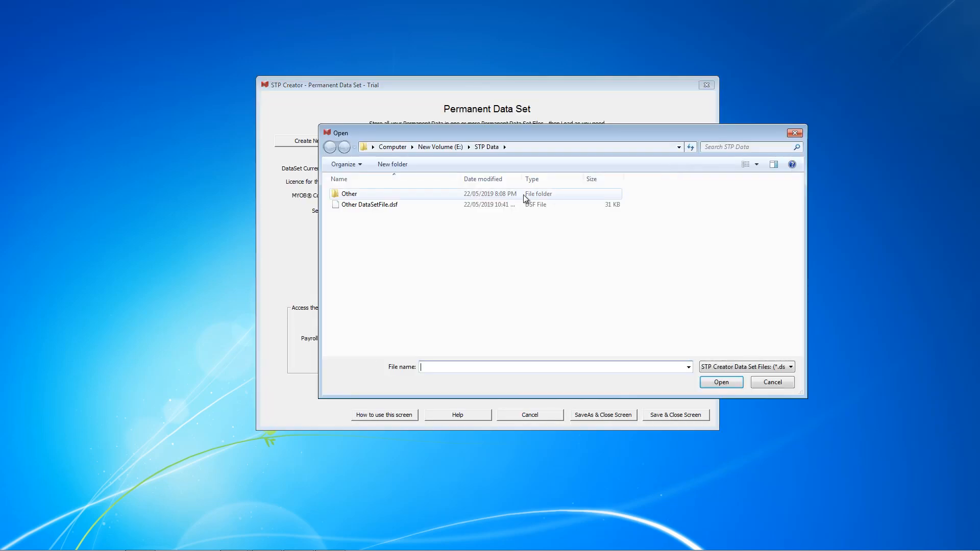
click(393, 205)
click(731, 384)
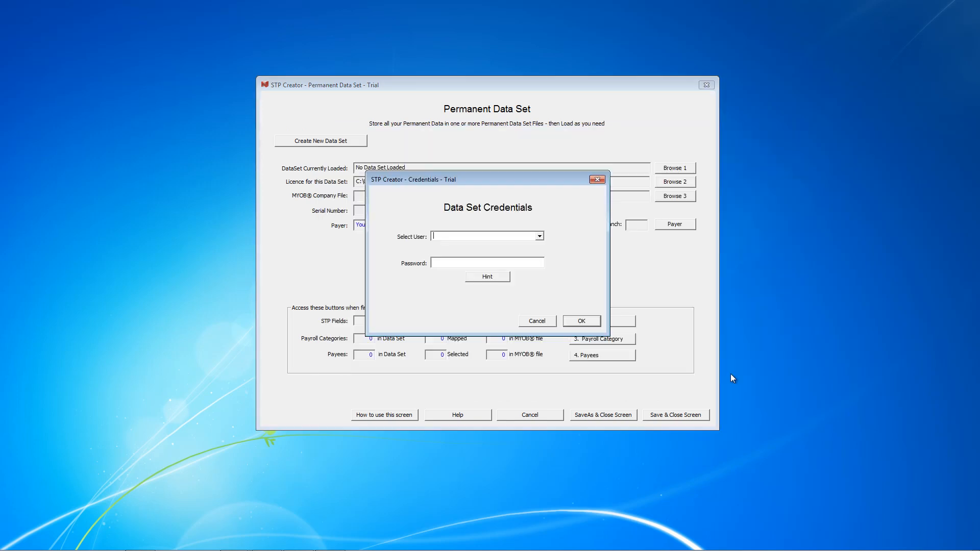
Step: Unlock the data set by selecting its user and entering the data set password, and save and close the Permanent Data Set screen
click(539, 236)
click(501, 245)
click(494, 263)
text(*******)
click(583, 320)
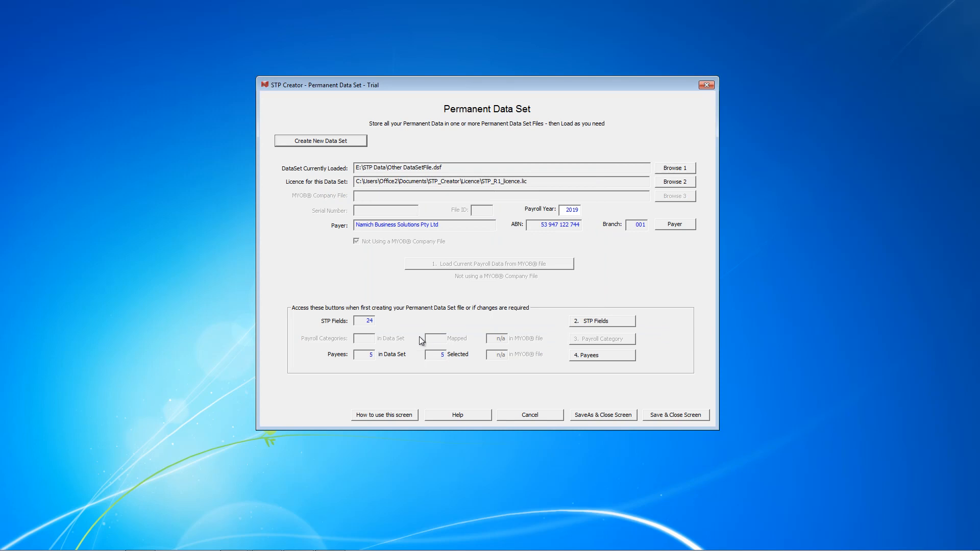
click(681, 416)
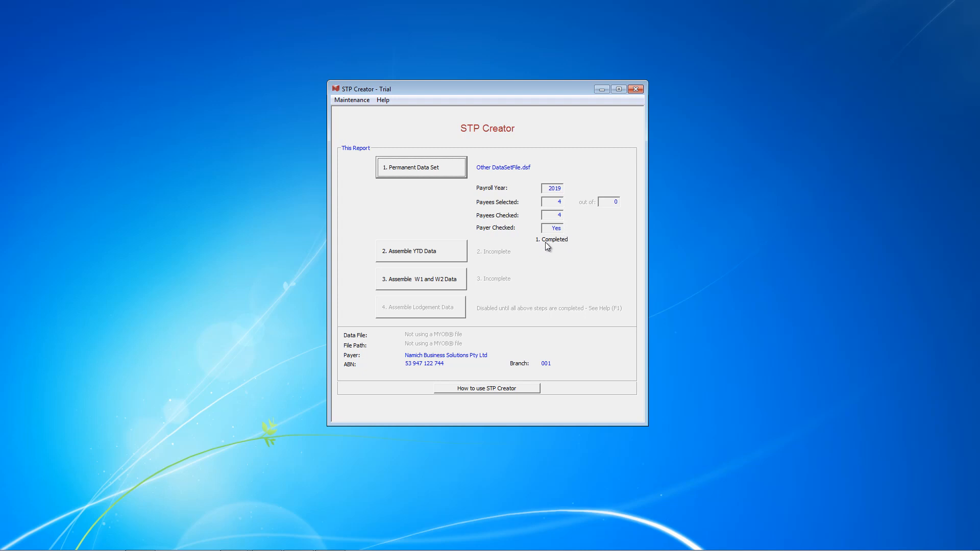
Step: Open the YTD Table for assembling YTD data, accepting the previous-session notice, and reposition its window
click(420, 253)
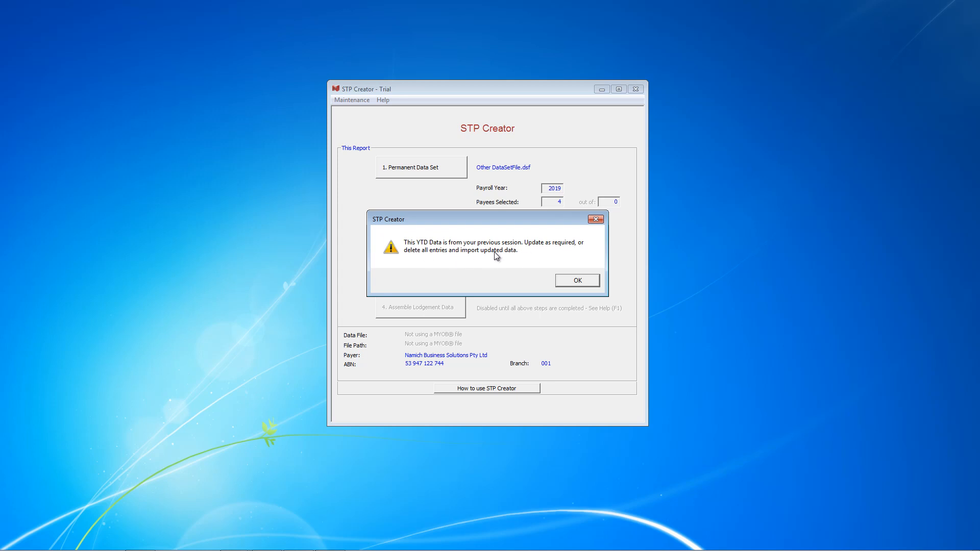
click(578, 281)
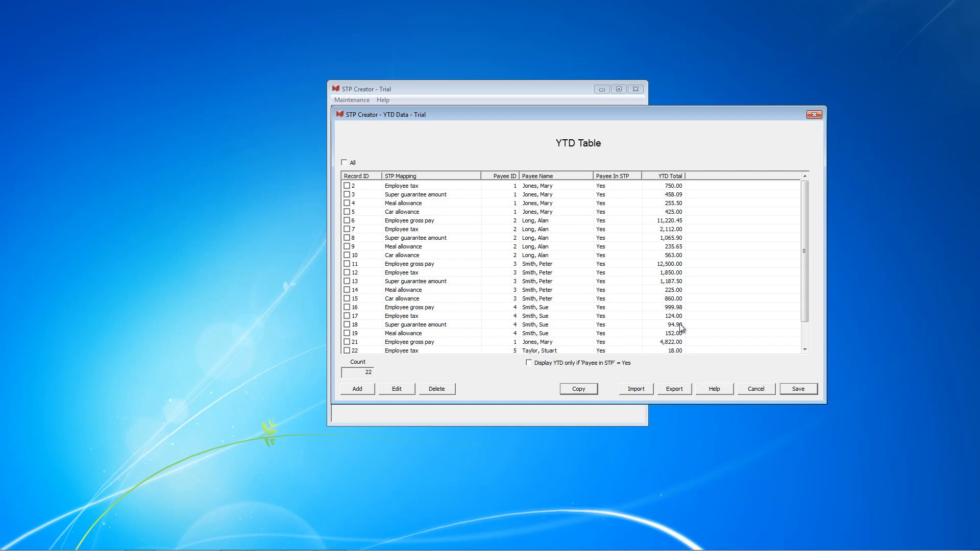
drag(636, 117, 539, 116)
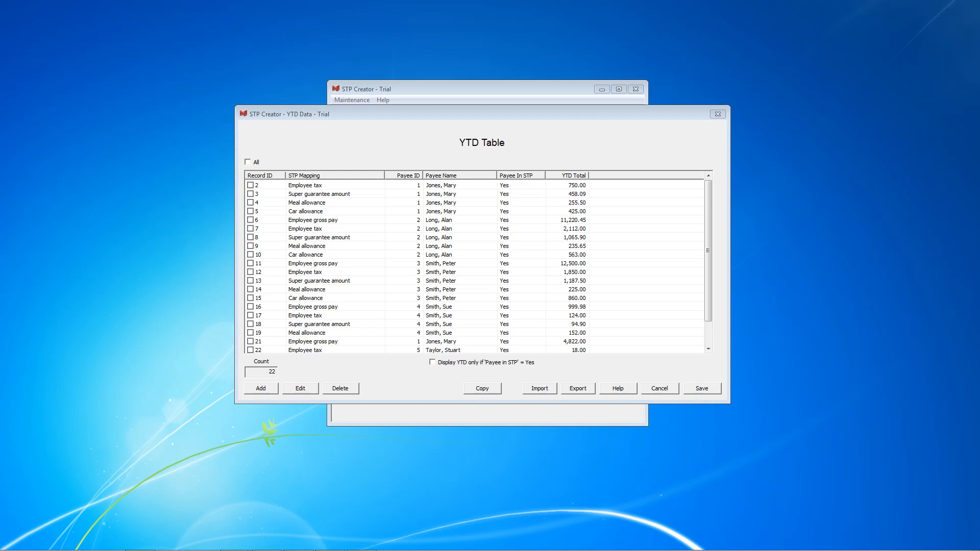
Step: Switch to Excel and open YTD Data Import Template.xls from the STP Data folder
drag(919, 53, 437, 56)
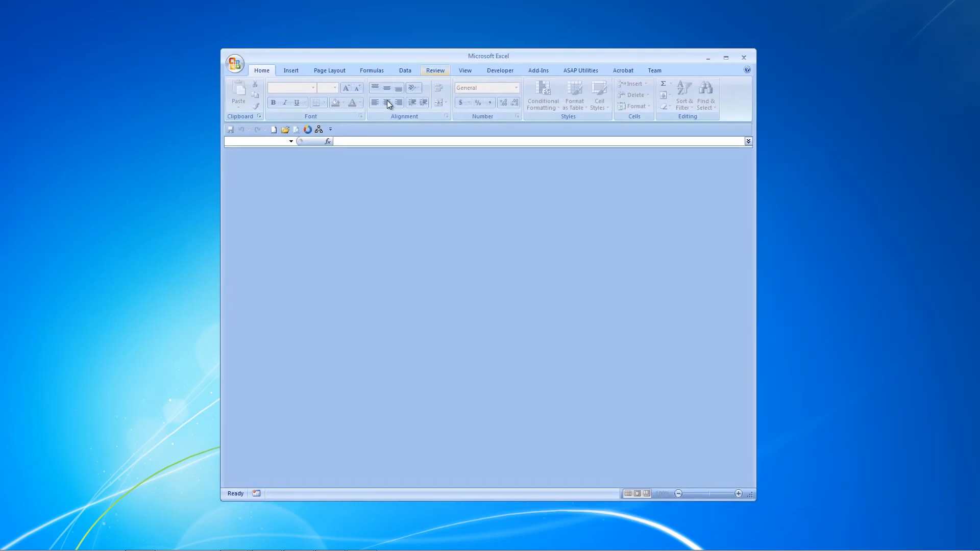
click(285, 130)
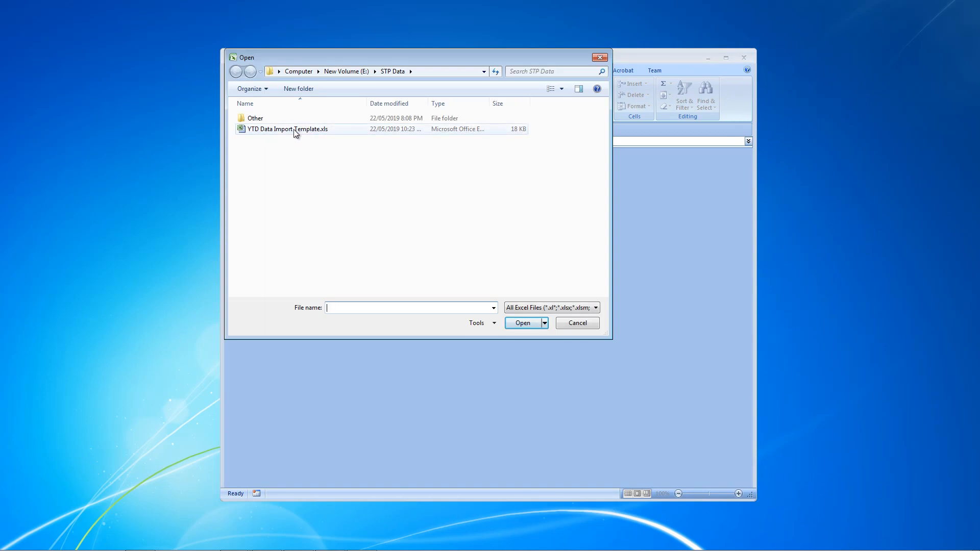
click(295, 129)
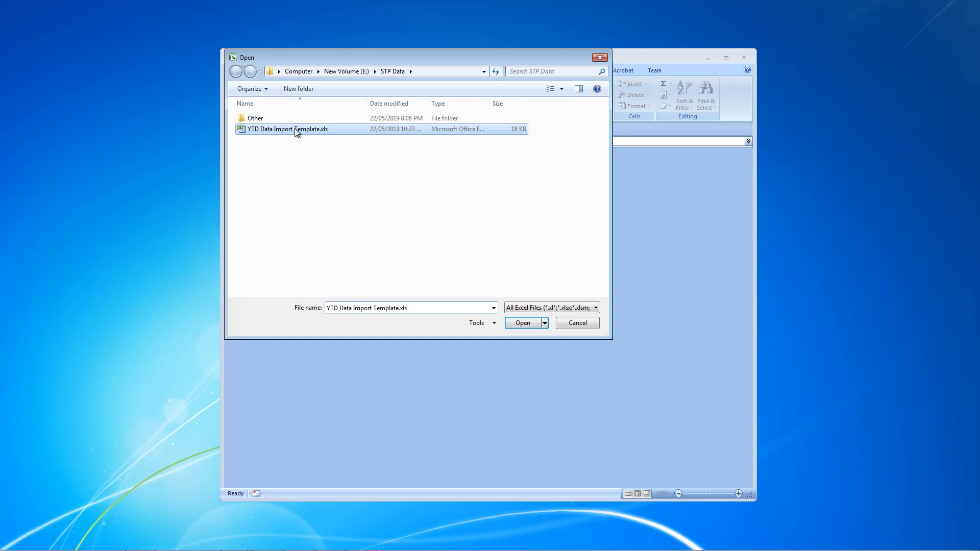
click(522, 323)
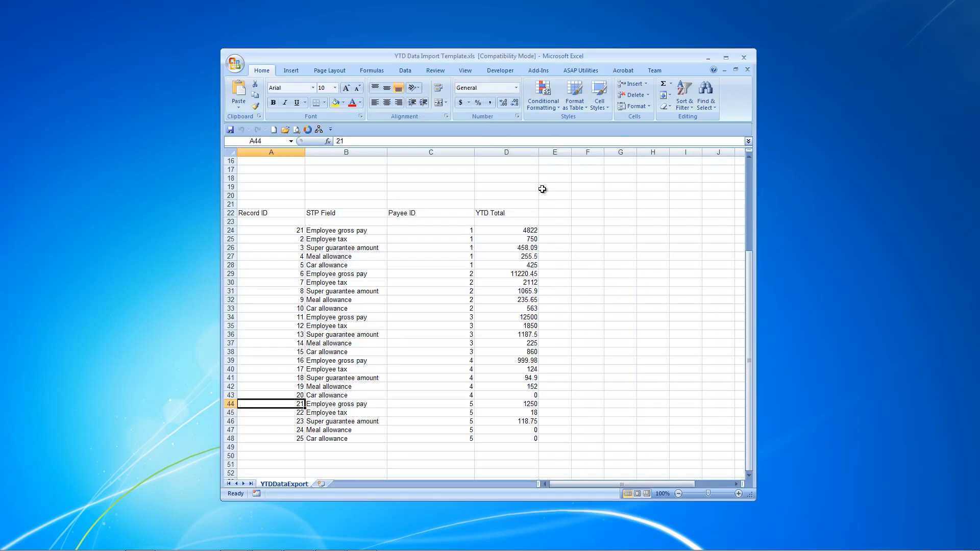
mouse_move(751, 265)
mouse_down()
mouse_move(749, 176)
mouse_move(752, 266)
mouse_up()
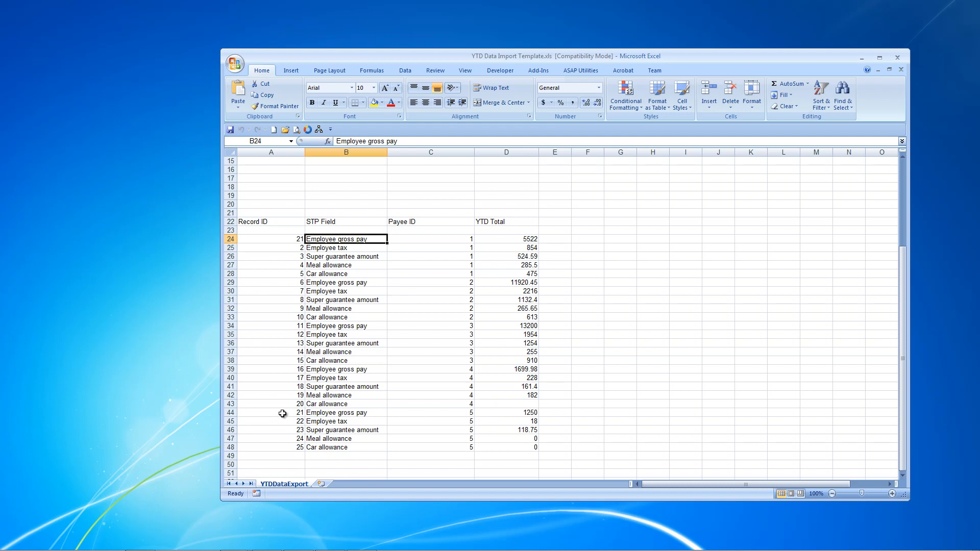
Step: Delete the worksheet rows 44 to 48 holding the entries for Payee ID 5
drag(227, 412, 225, 448)
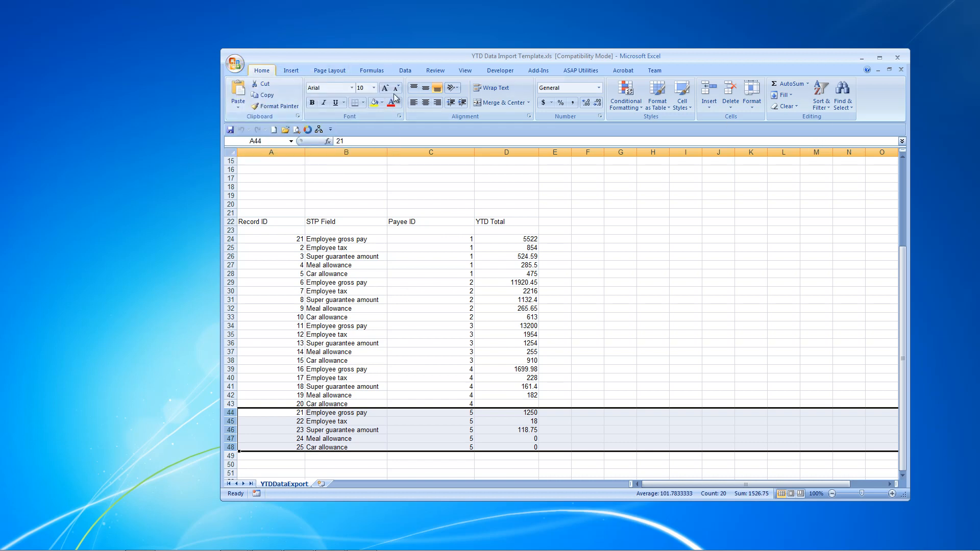
click(730, 91)
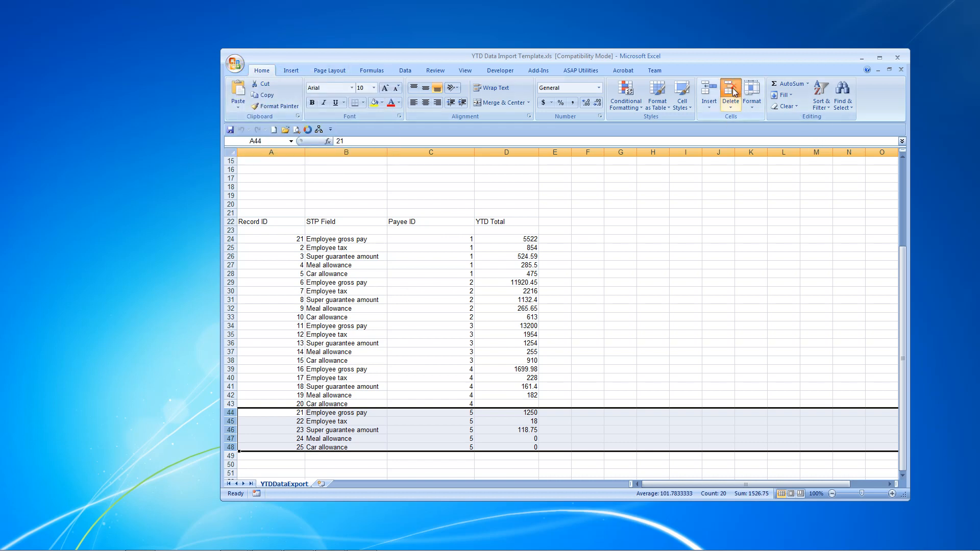
click(408, 249)
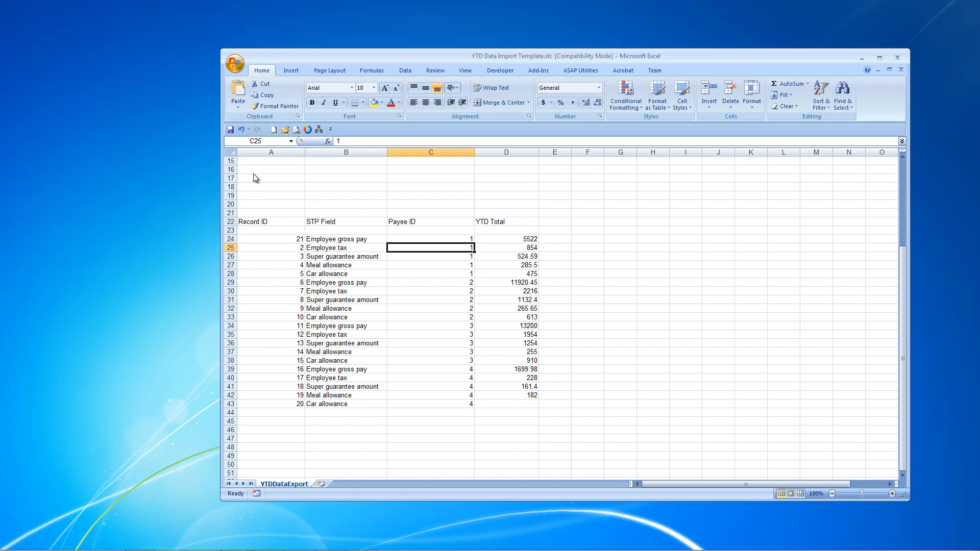
Step: Save the worksheet as tab-delimited text over the existing YTD Data Import.txt, keeping that format
key(F12)
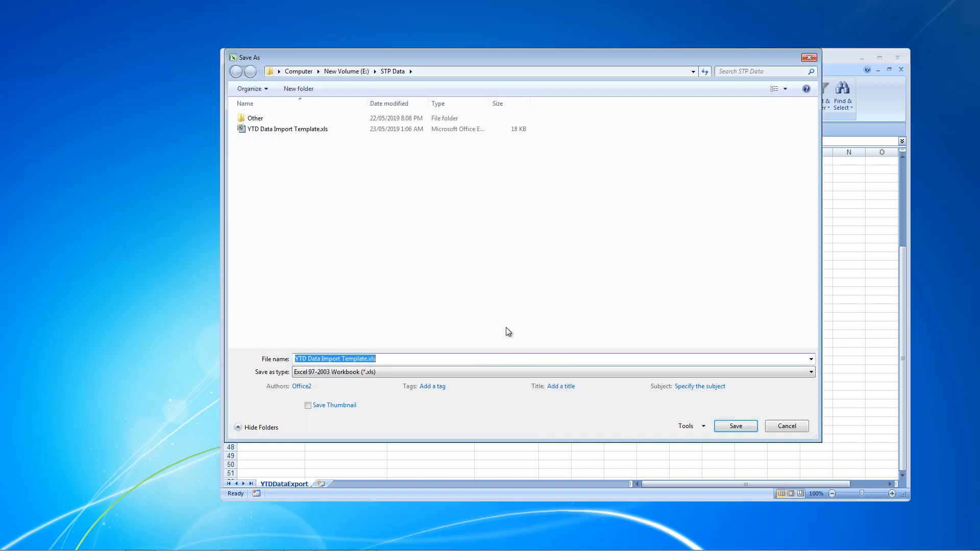
click(807, 374)
click(414, 263)
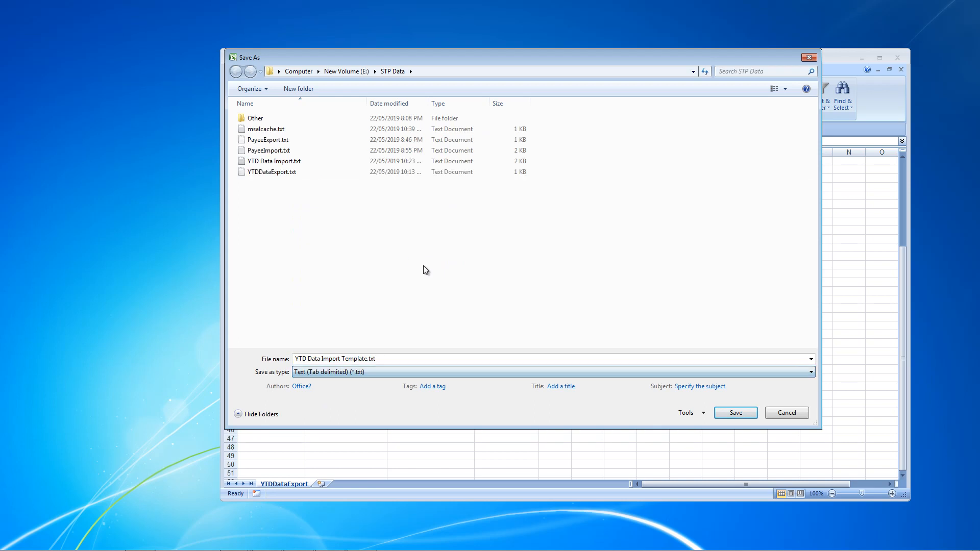
click(274, 161)
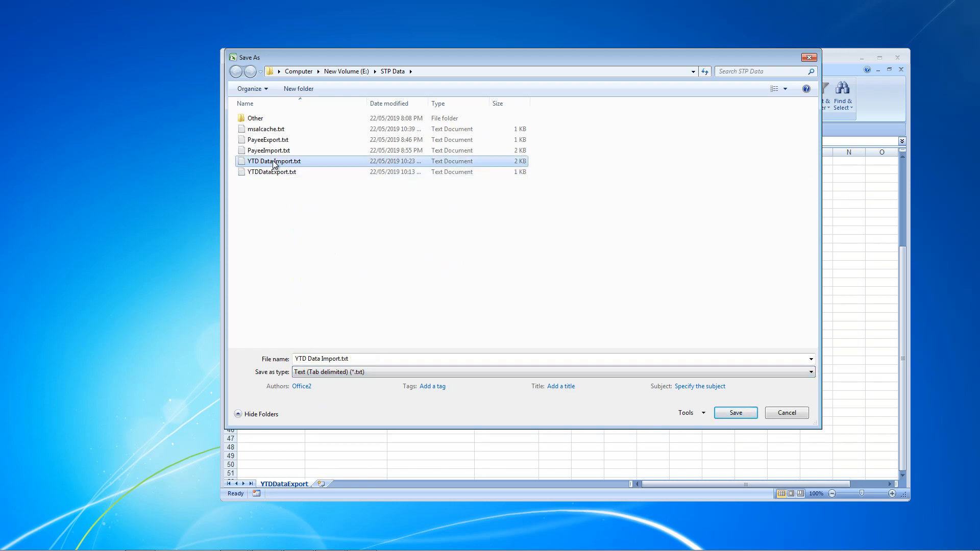
click(735, 412)
click(520, 284)
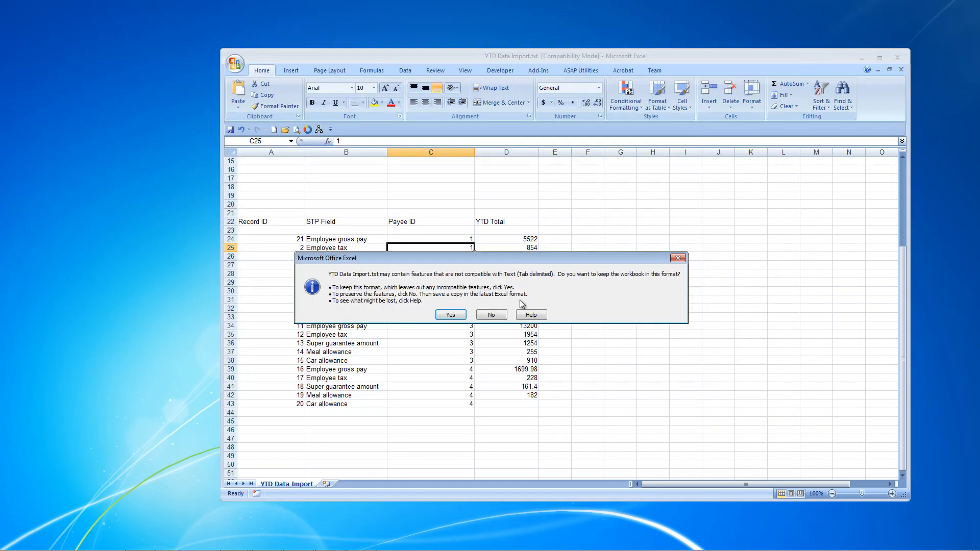
click(454, 316)
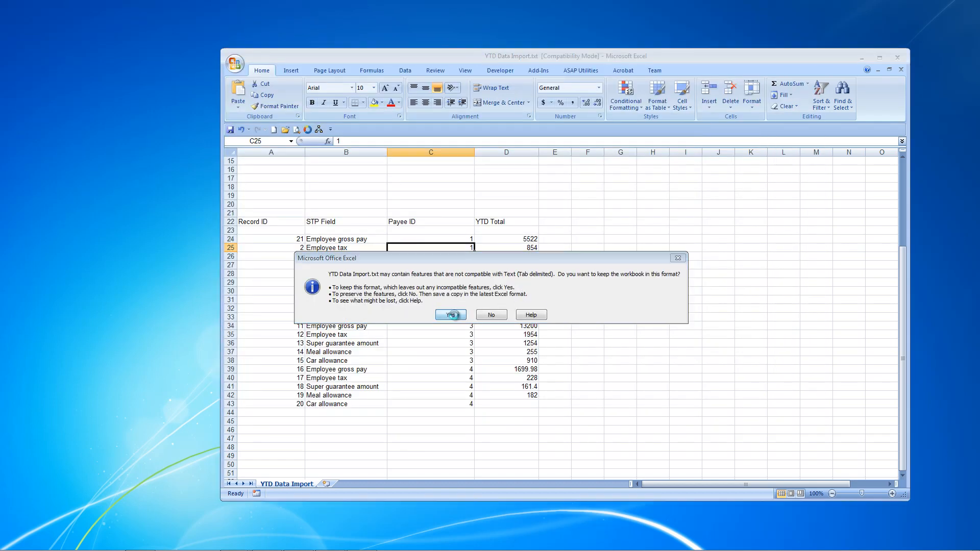
Step: Close the workbook without saving further changes and return to the YTD Table in STP Creator
click(901, 69)
click(487, 306)
drag(697, 51, 979, 77)
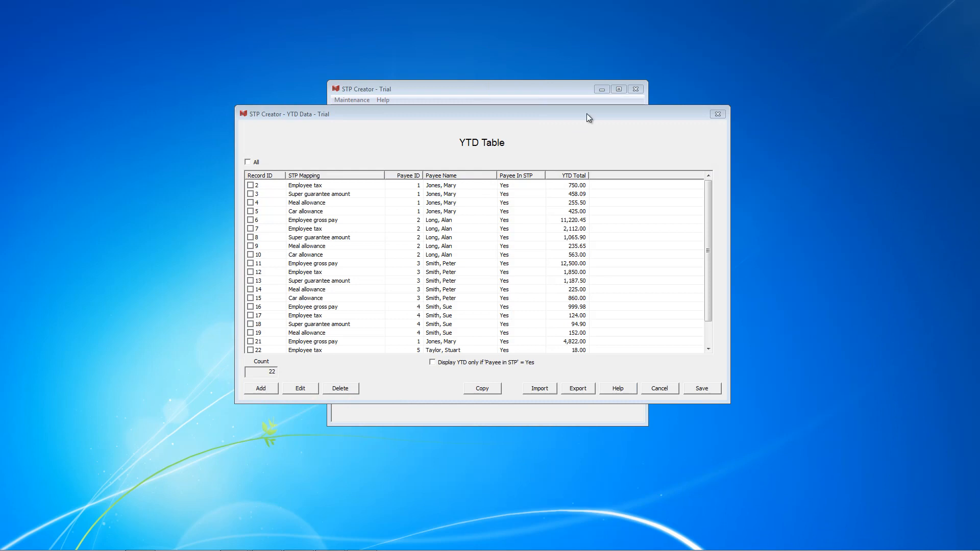
click(527, 115)
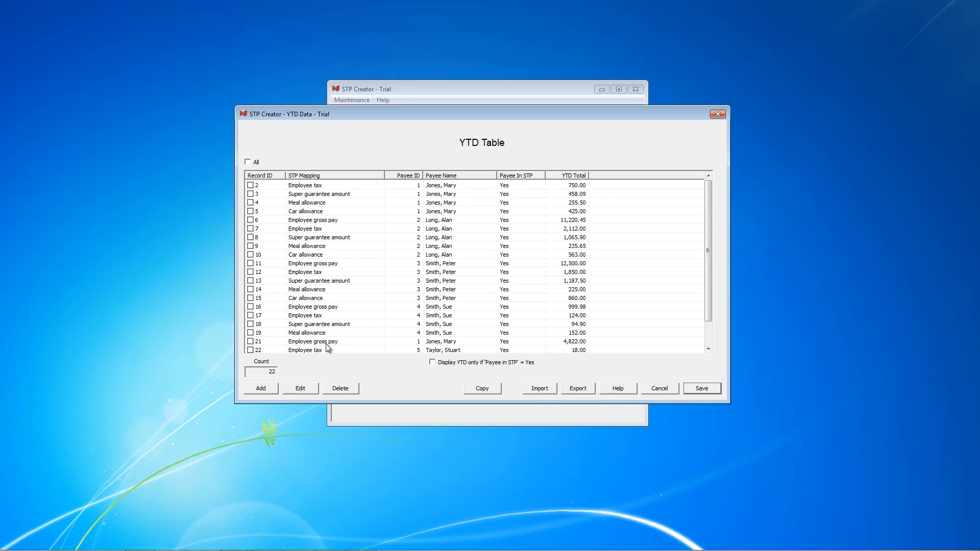
Step: Replace the YTD Table data by importing YTD Data Import.txt, and save the table
click(584, 342)
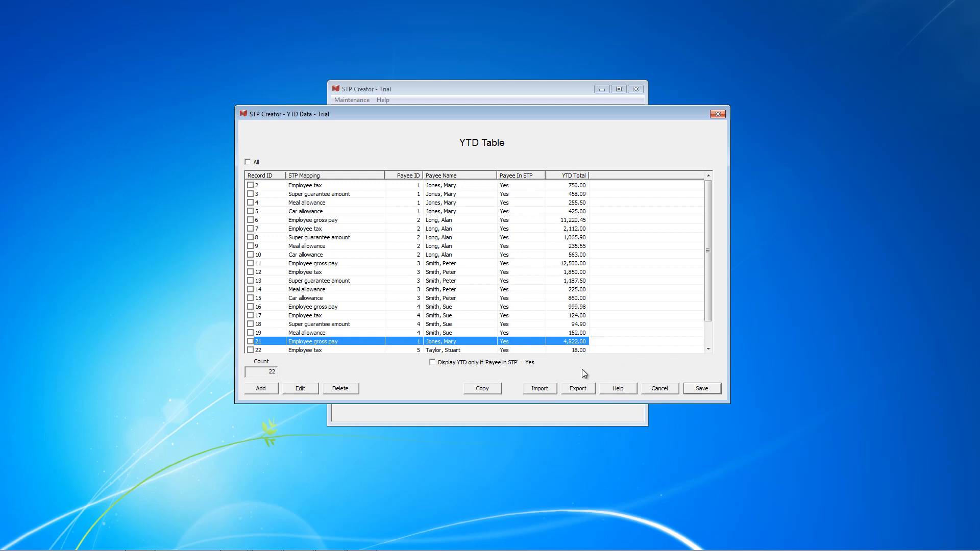
click(537, 390)
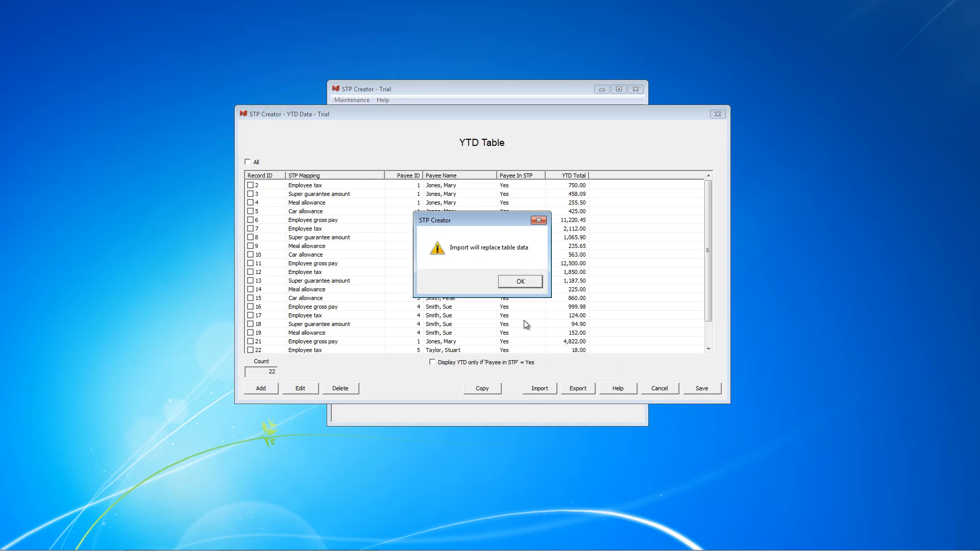
click(519, 283)
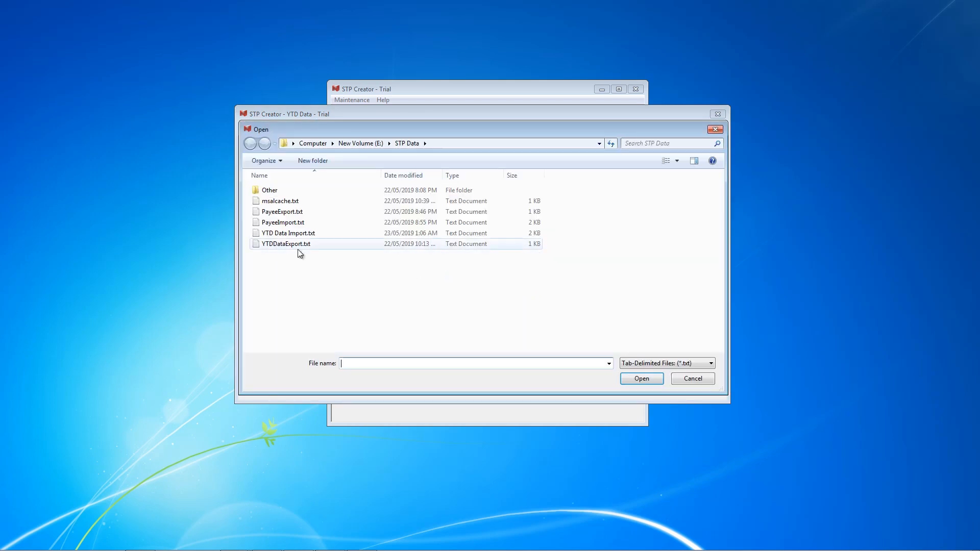
click(293, 235)
click(647, 379)
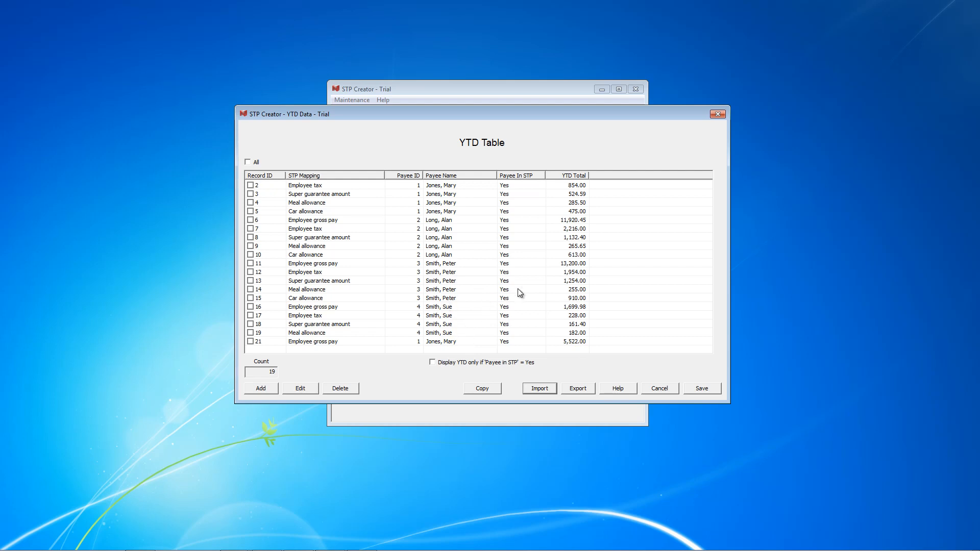
click(701, 388)
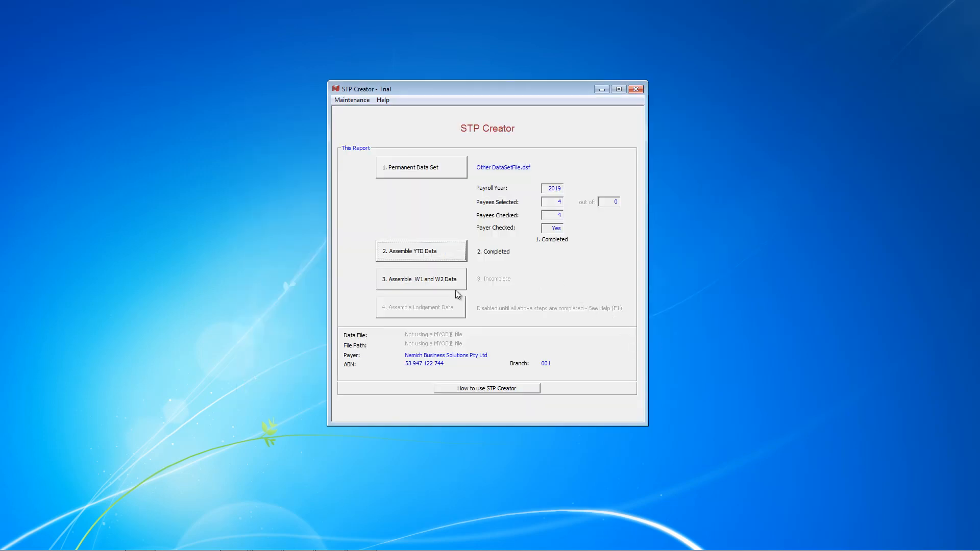
Step: Set the W1 and W2 pay period to 21/05/2019 through 27/05/2019, with payment date 23/05/2019
click(414, 280)
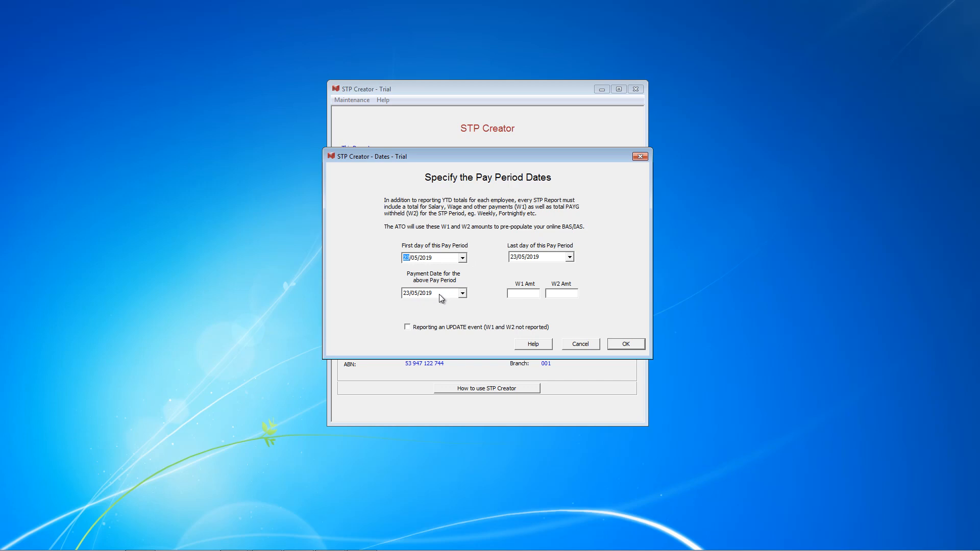
click(462, 259)
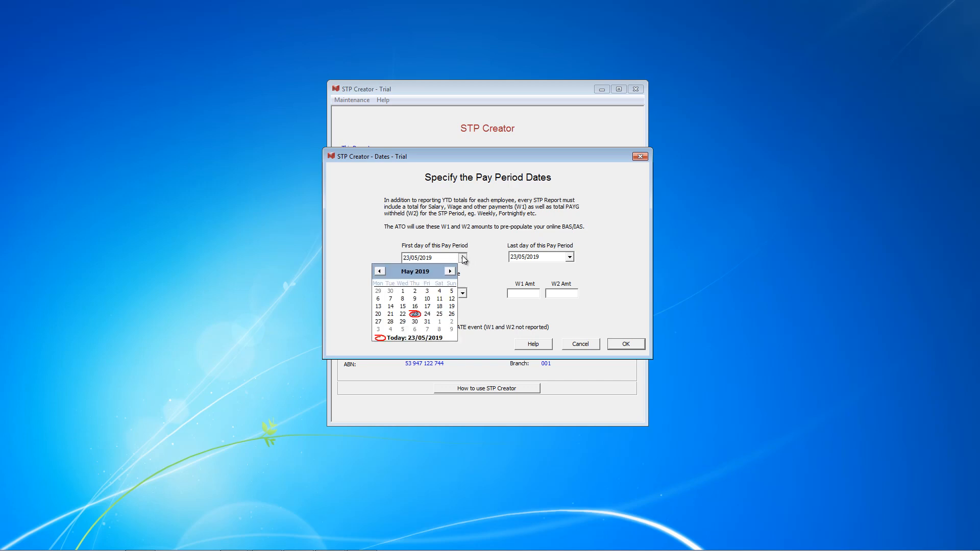
click(391, 314)
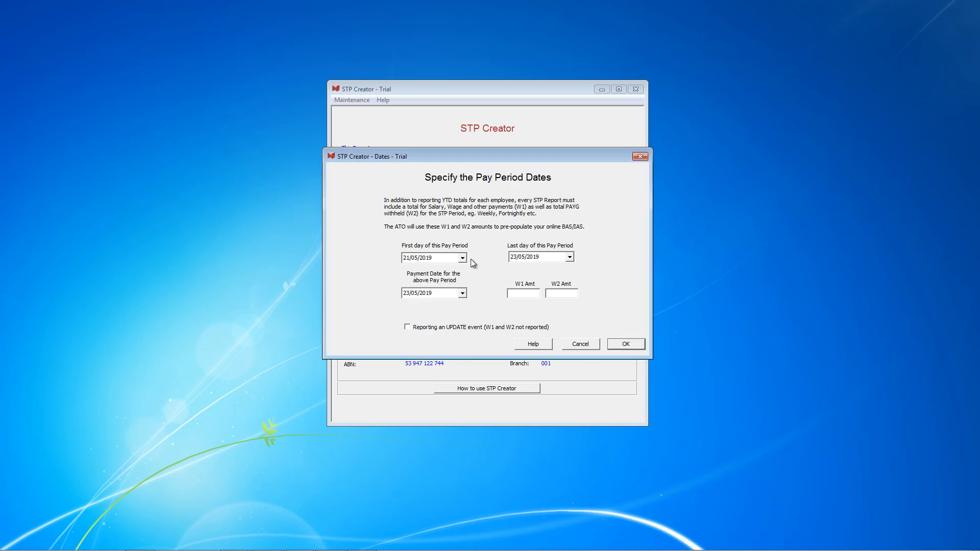
click(569, 257)
click(485, 320)
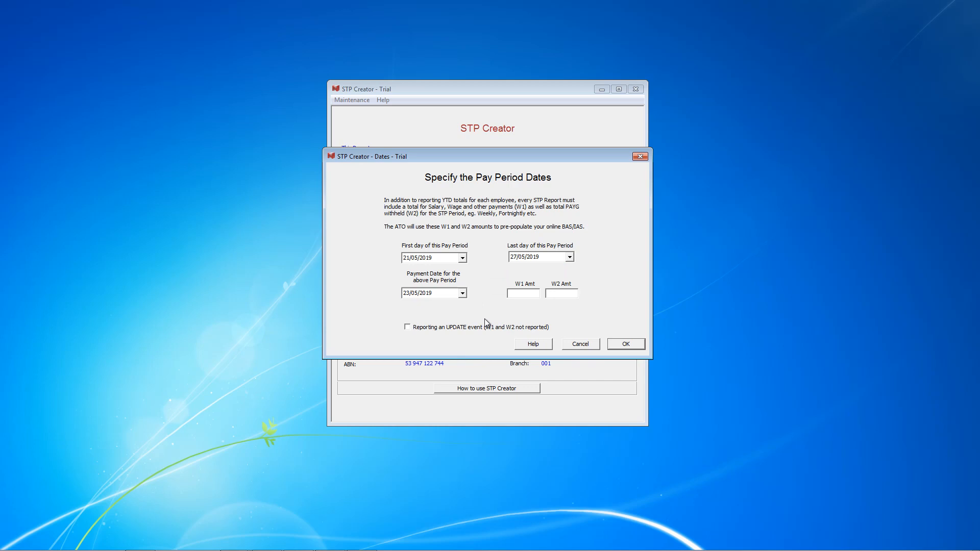
click(457, 293)
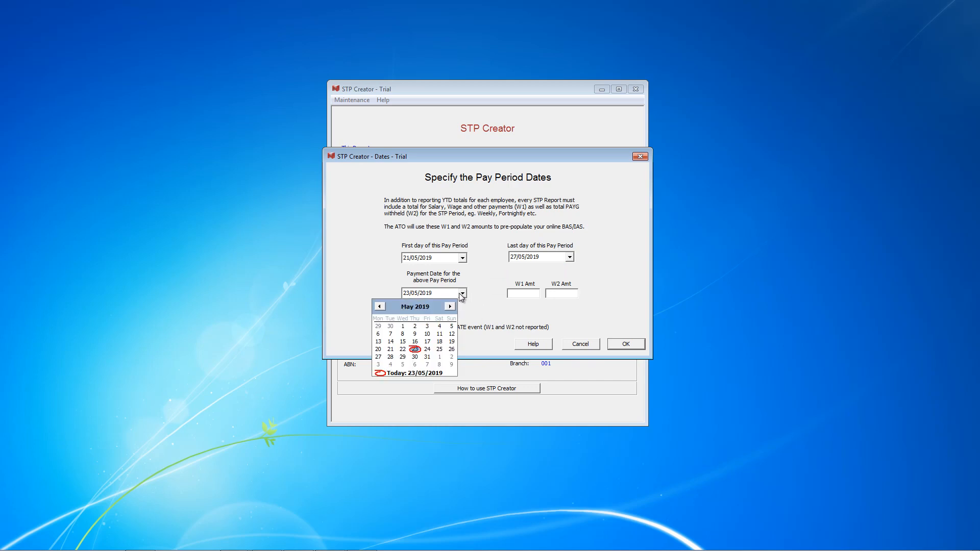
click(415, 349)
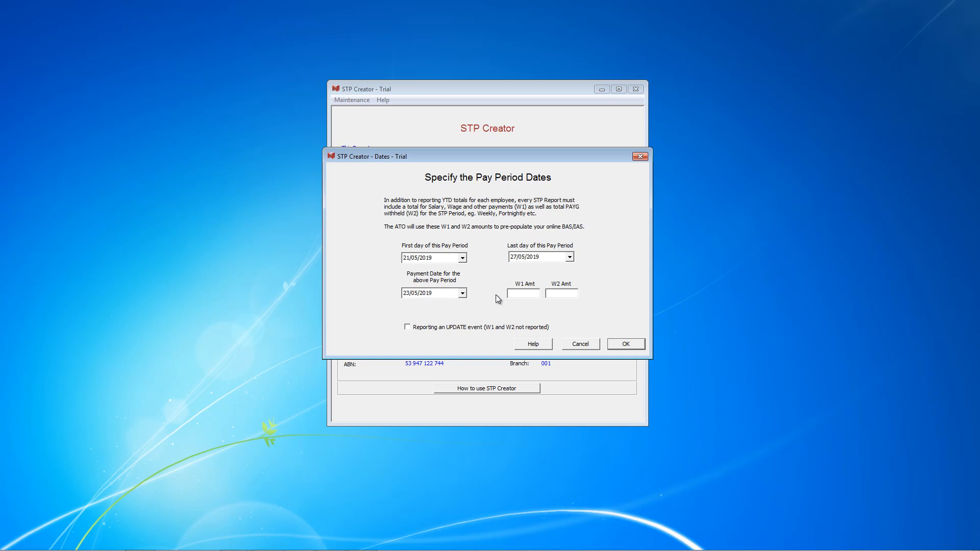
Step: Enter 208 as the W1 amount and confirm the pay period details
click(530, 294)
text(208)
click(626, 343)
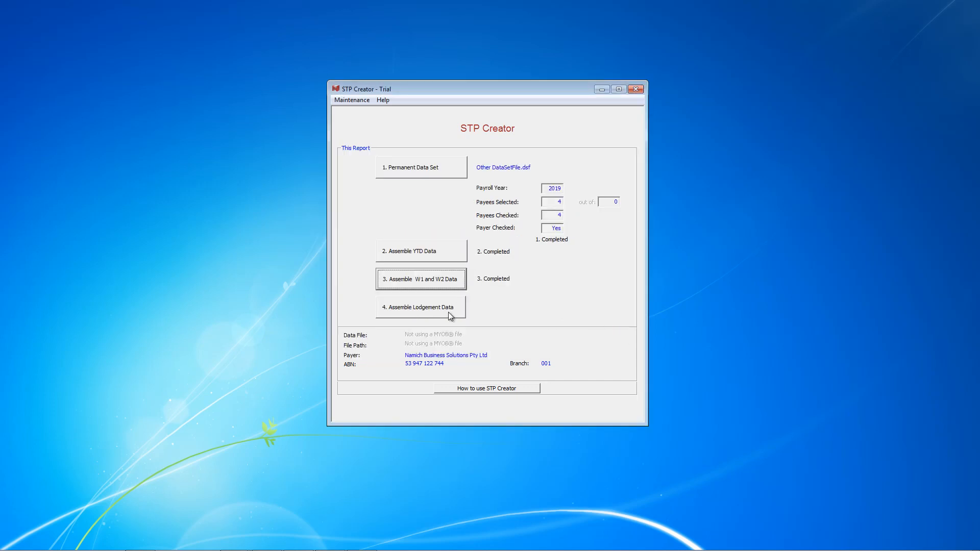
Step: Assemble the payee lodgement data, start lodging the STP report, and tick the declaration that its information is true and correct
click(440, 309)
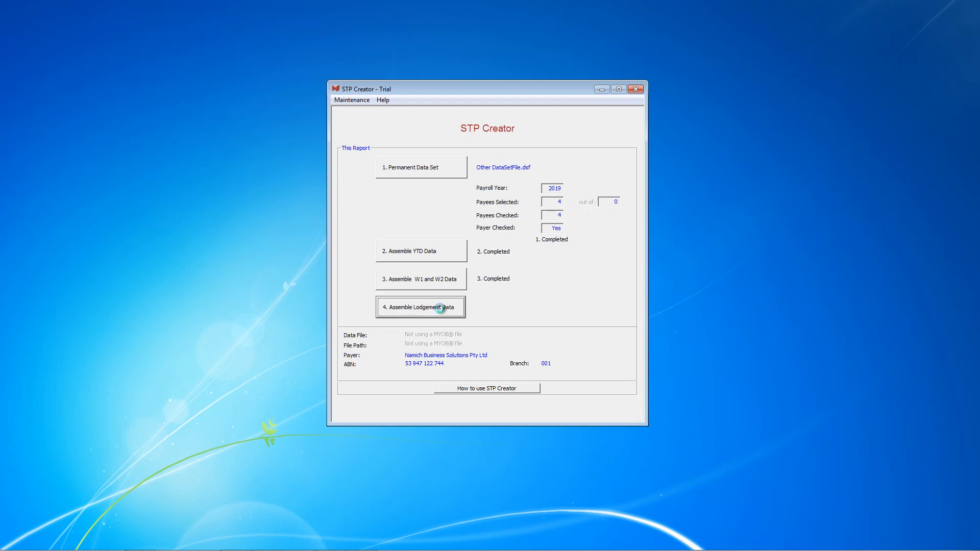
mouse_move(410, 335)
mouse_down()
mouse_move(705, 355)
mouse_move(398, 350)
mouse_up()
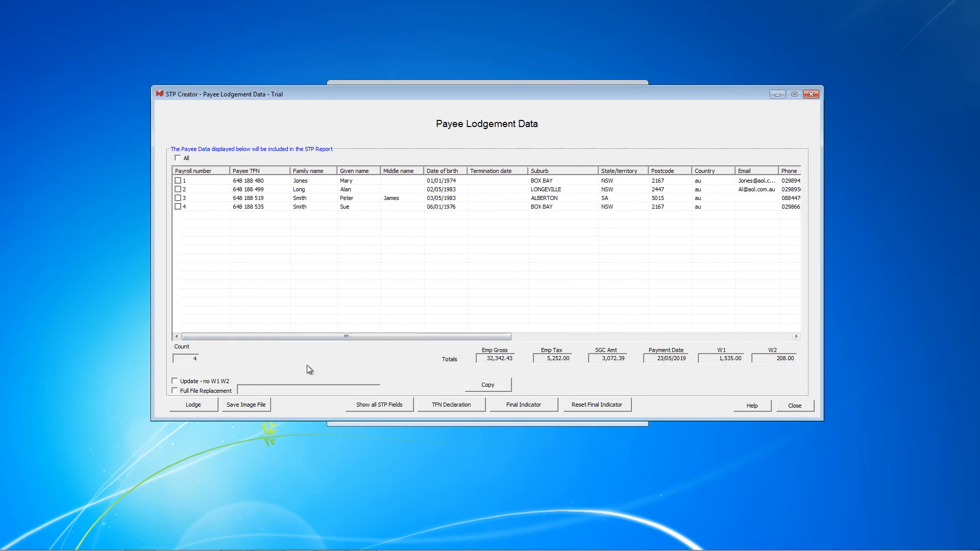
click(193, 405)
click(275, 208)
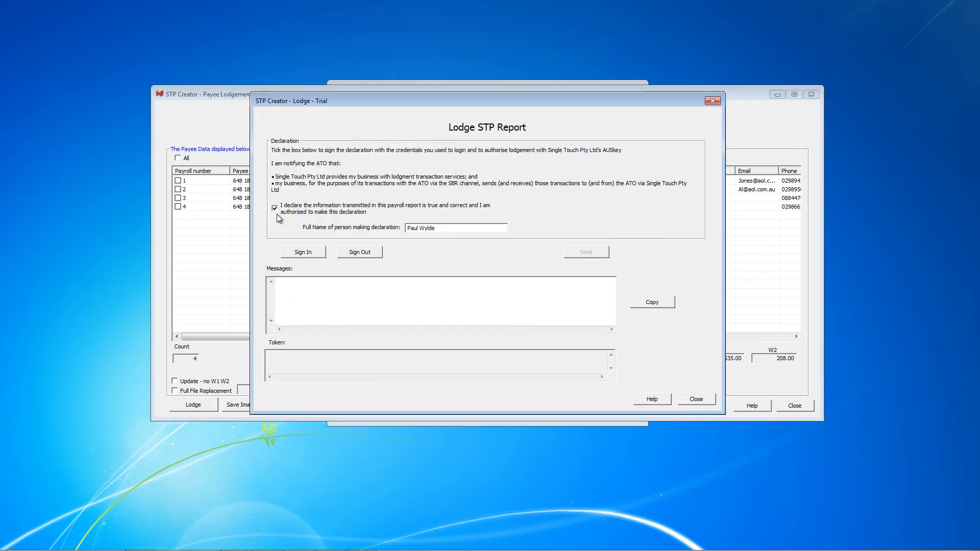
Step: Sign in to Single Touch for the lodgement with the account e-mail address and password
click(303, 252)
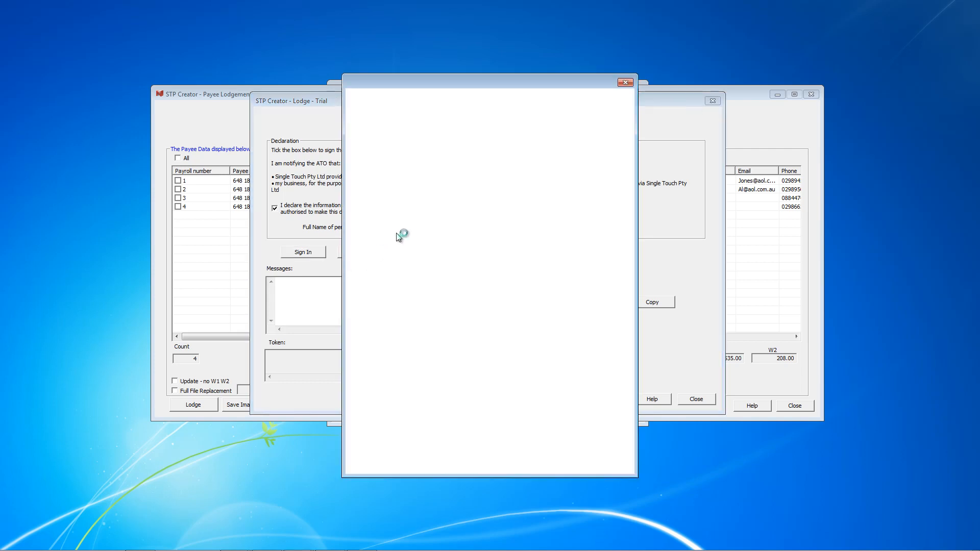
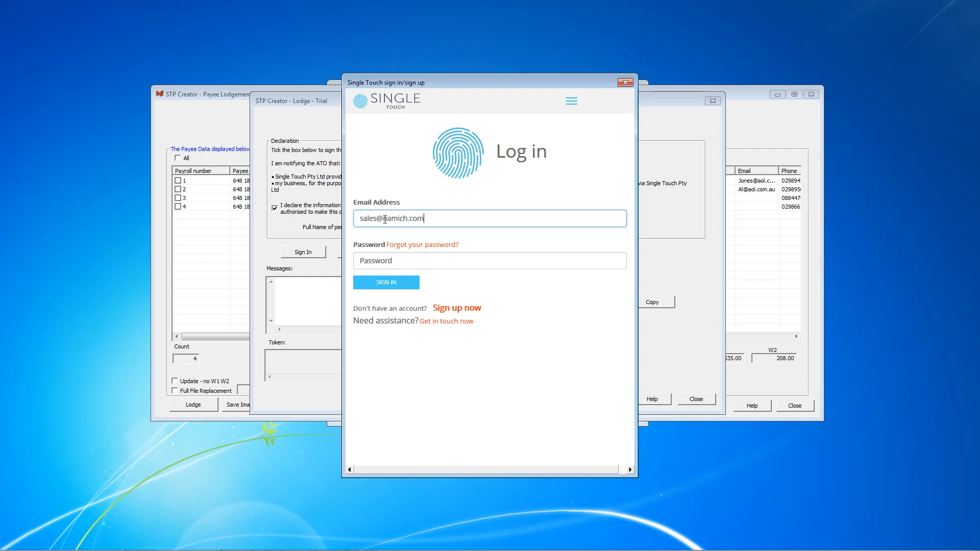
key(Tab)
text(•••••••••••••)
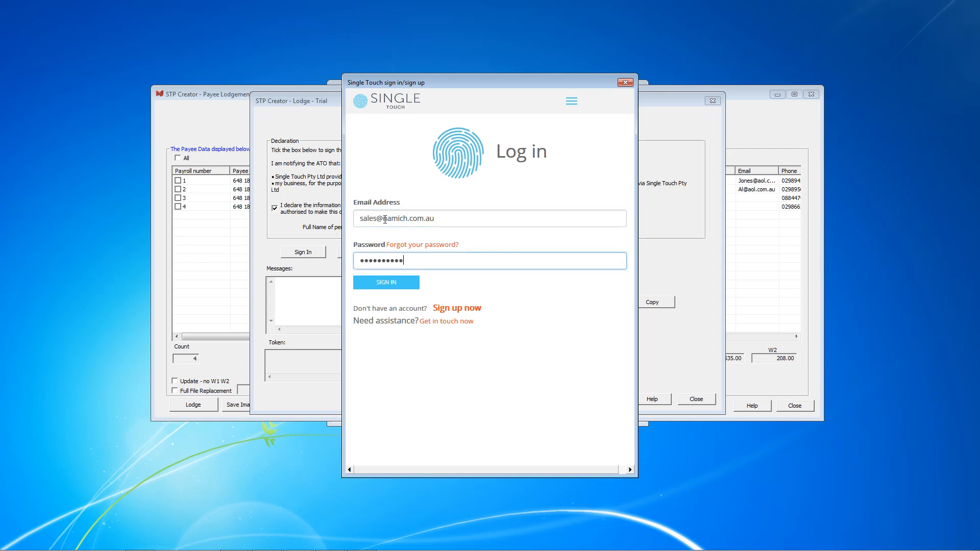
click(384, 284)
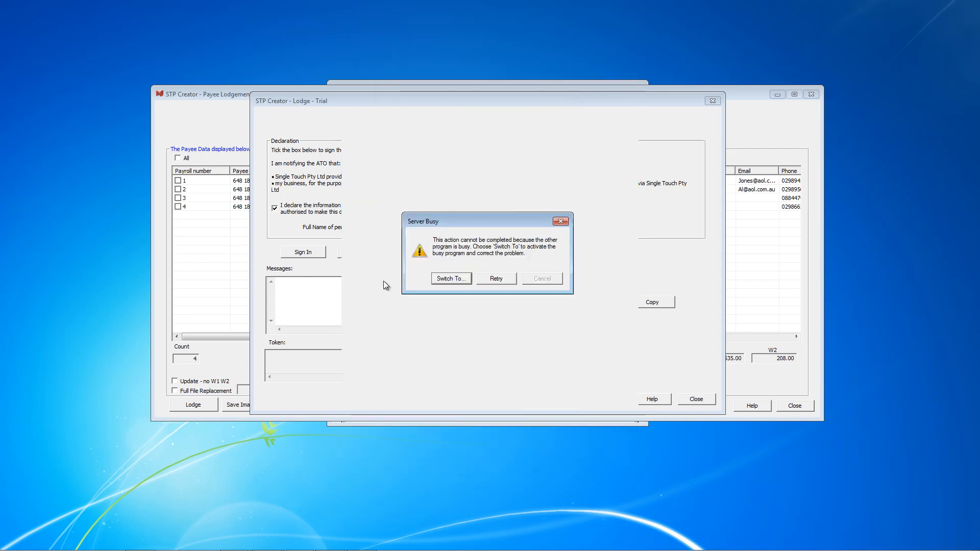
Step: Retry the busy Single Touch connection to submit the STP report, and close the lodgement windows
click(497, 277)
click(495, 279)
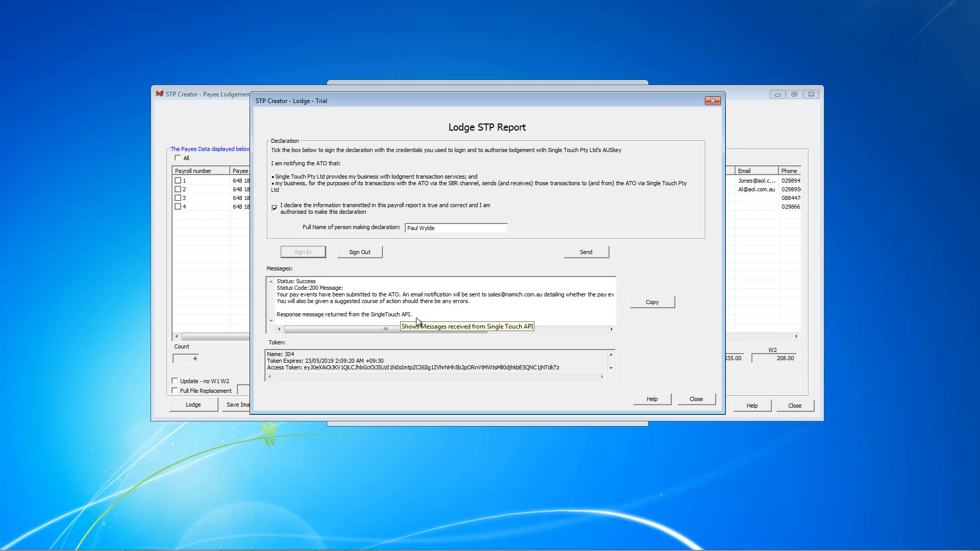
click(699, 400)
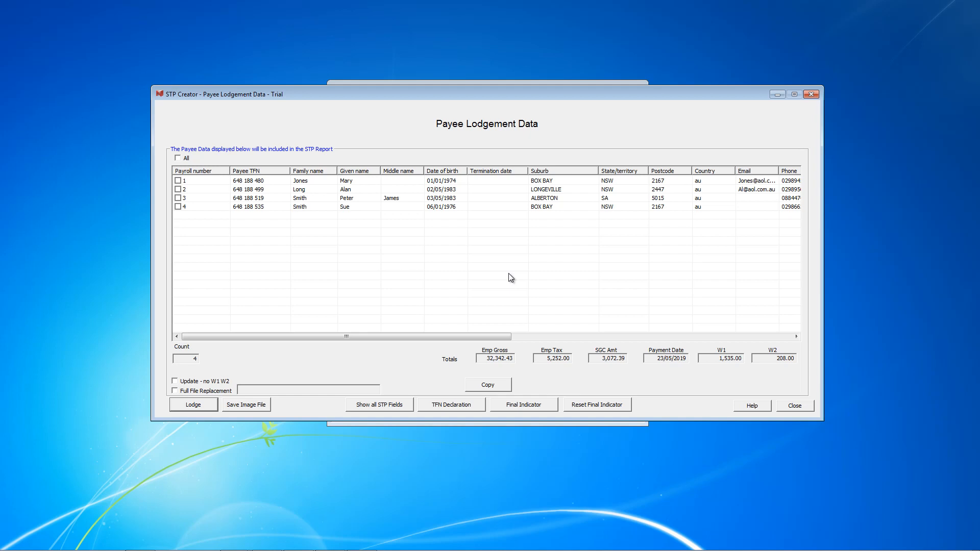
click(794, 407)
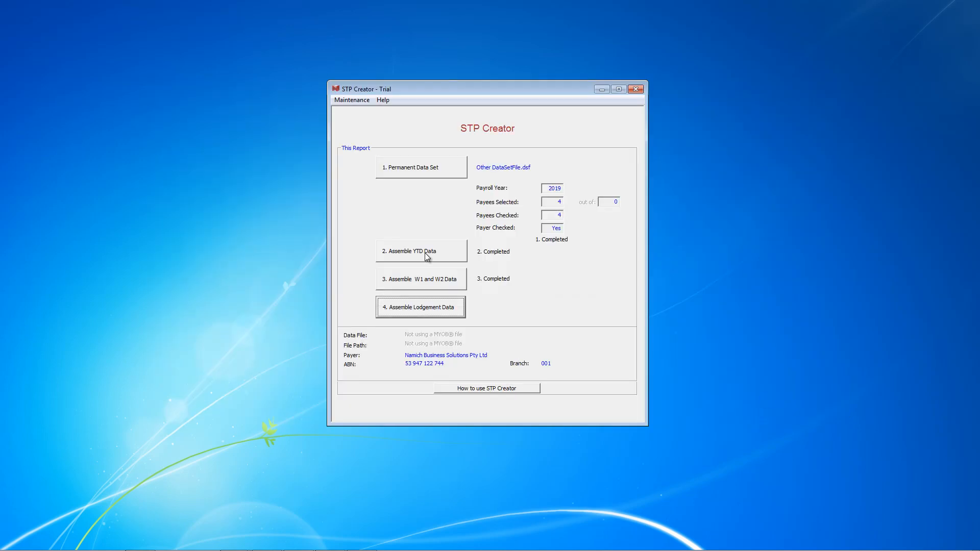
Step: Review the YTD Table and the W1 and W2 pay period details twice, saving each with its existing entries
click(427, 255)
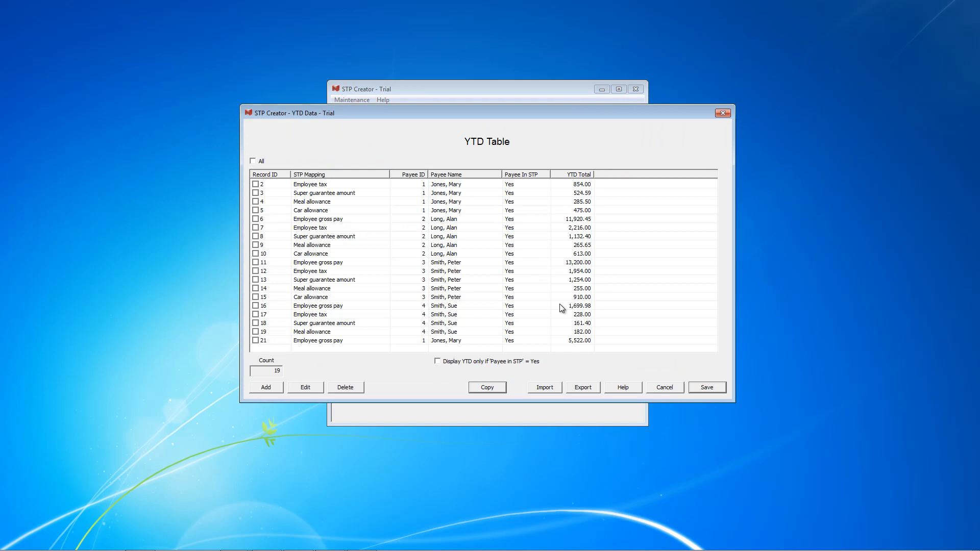
click(709, 390)
click(426, 280)
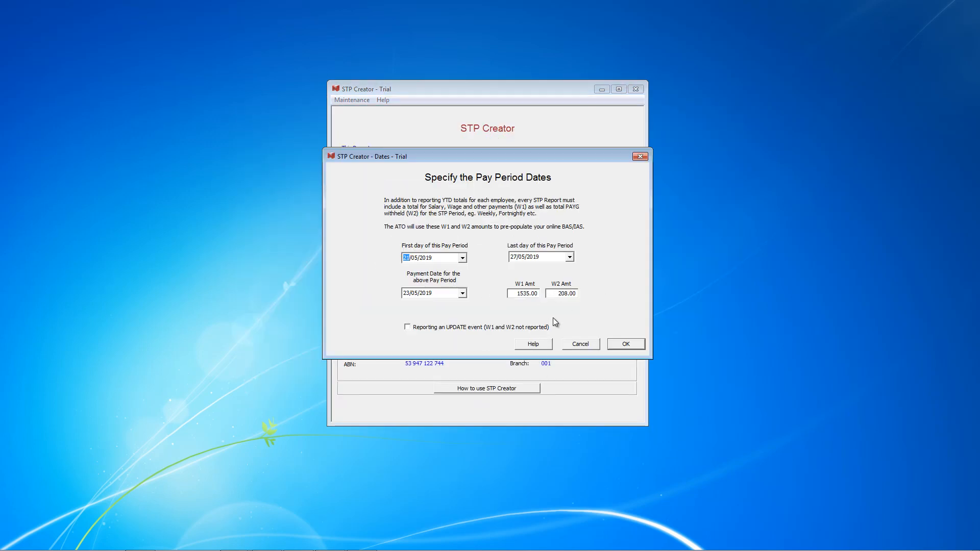
click(620, 346)
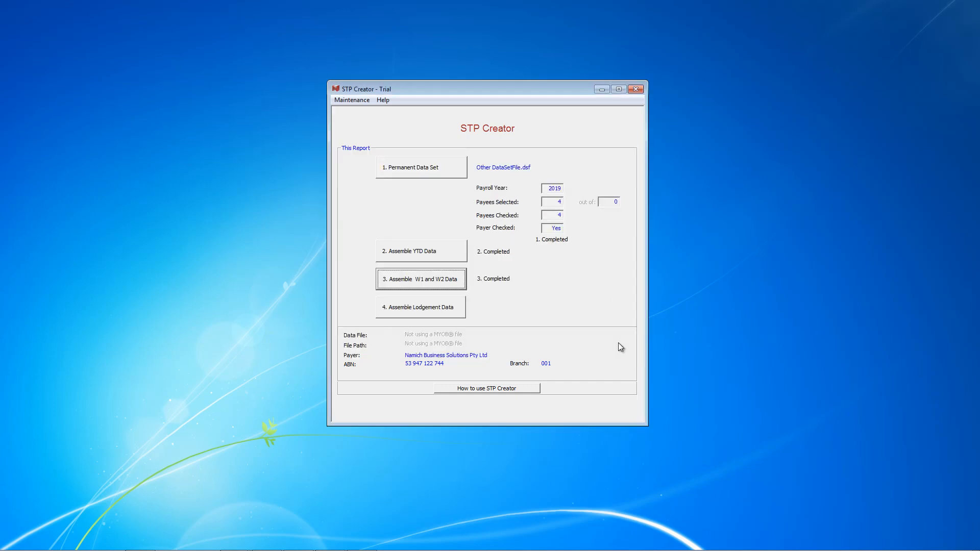
click(428, 253)
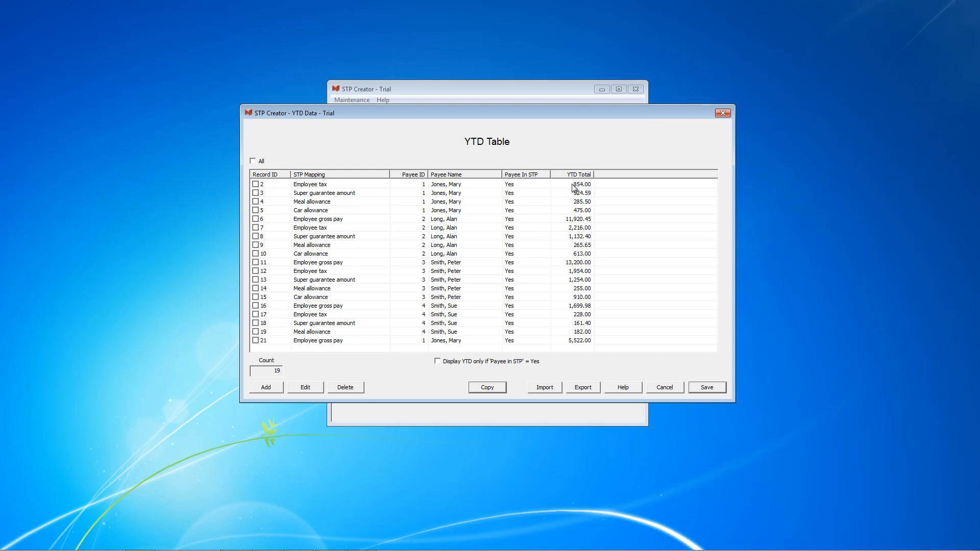
click(697, 385)
click(436, 284)
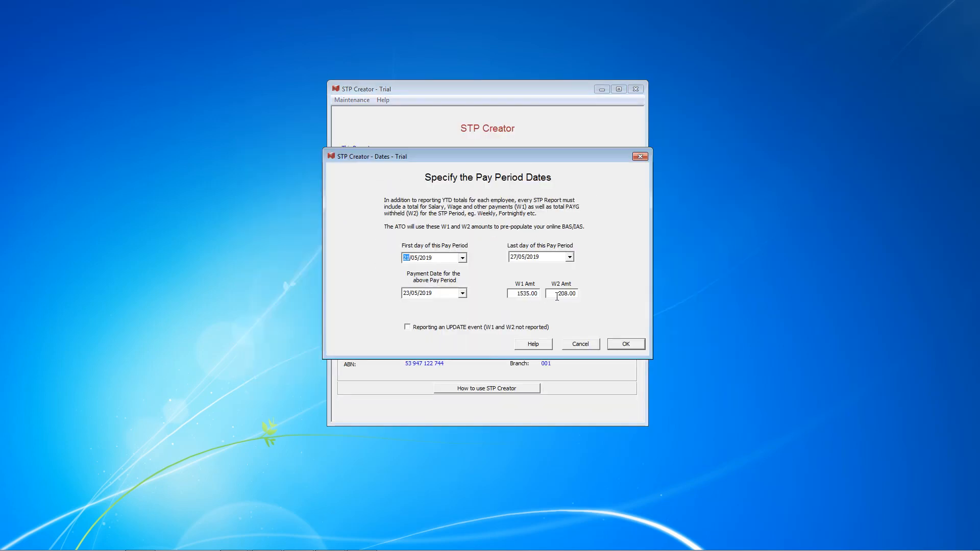
click(619, 344)
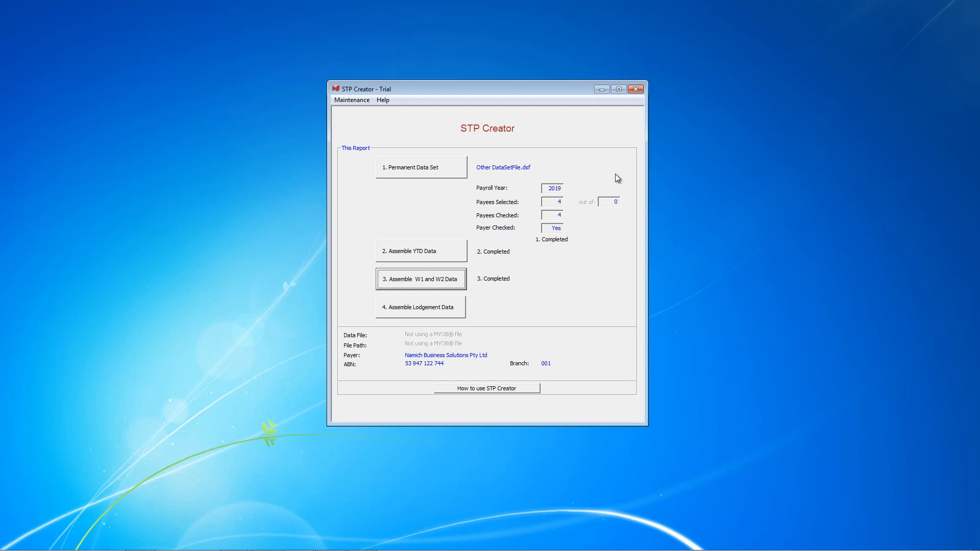
Step: Close the STP Creator program
click(636, 91)
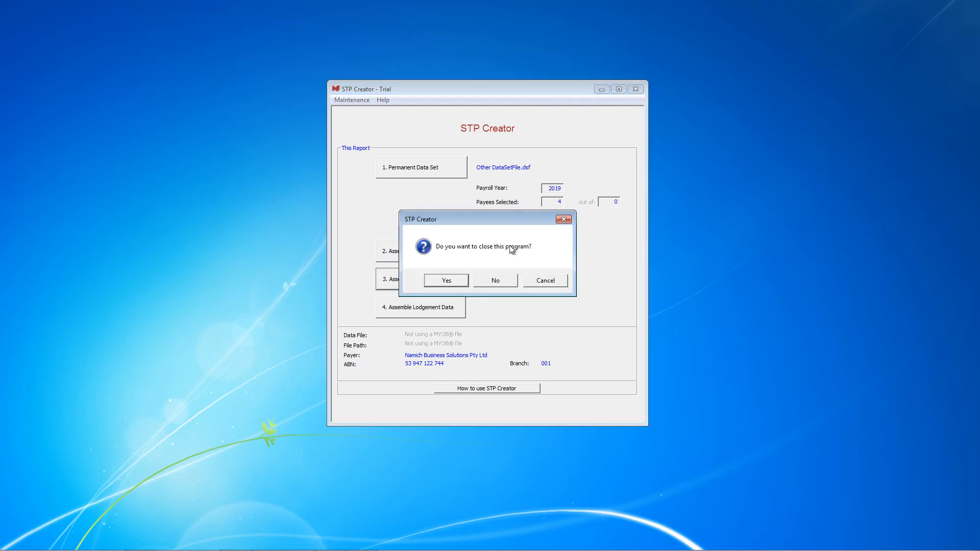